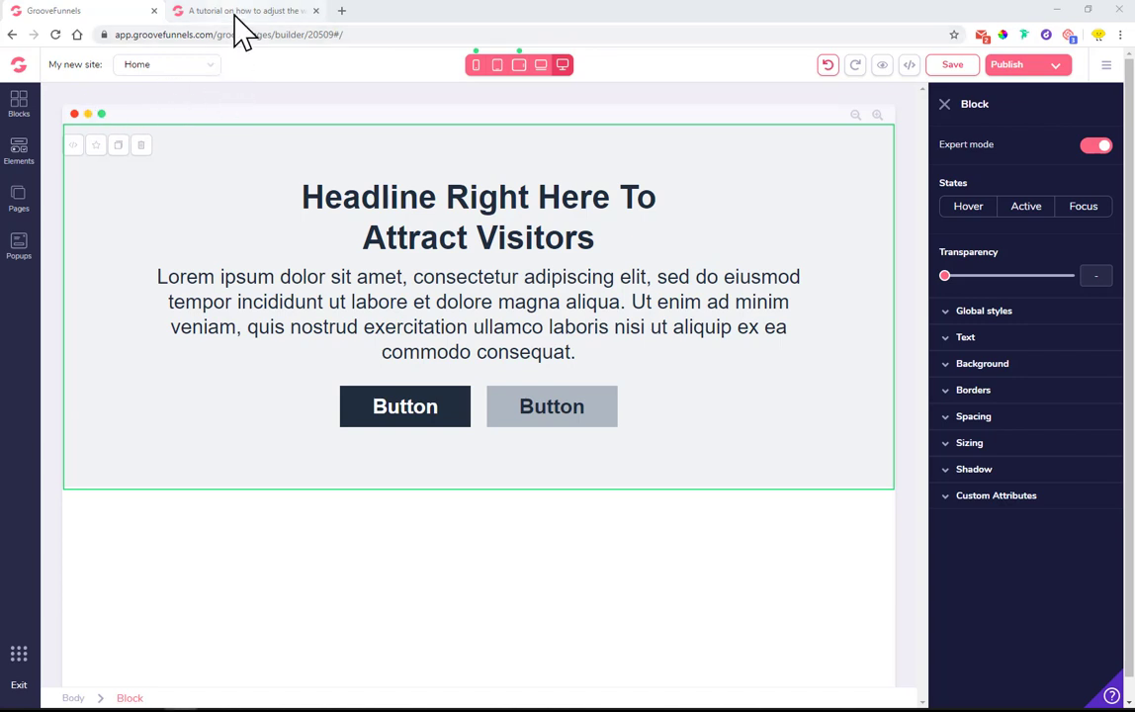
Read the tutorial request about adjusting margin width, viewing its attached screenshot enlarged, and return to the GroovePages builder.
click(235, 11)
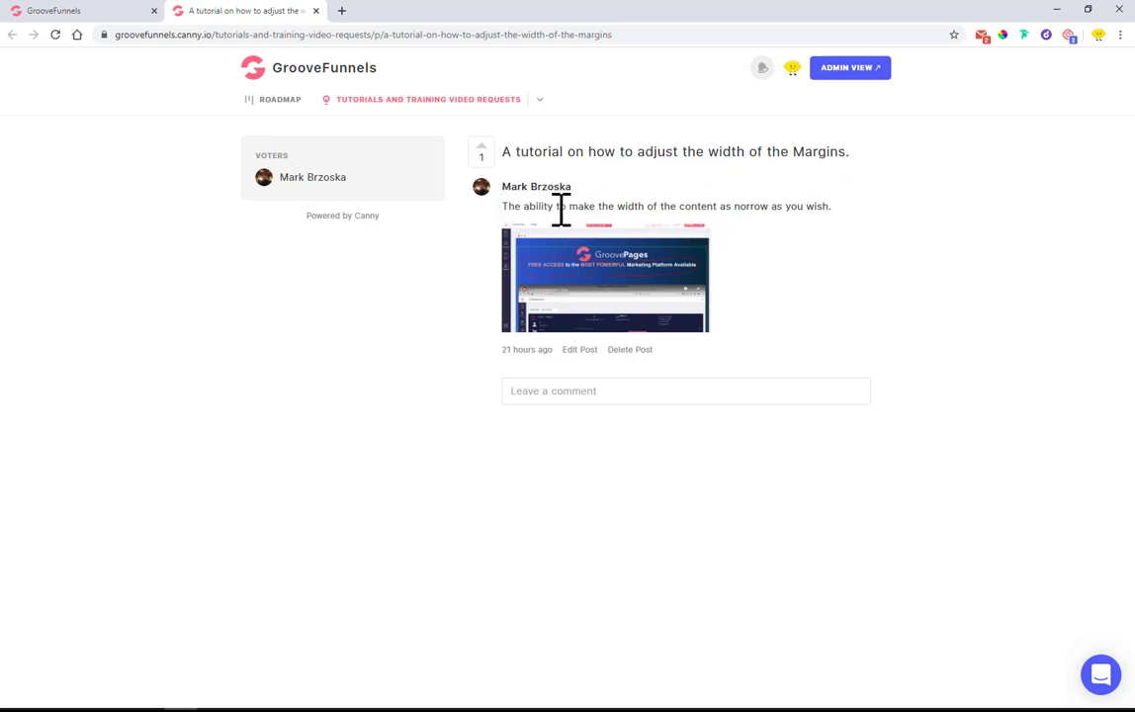
click(602, 264)
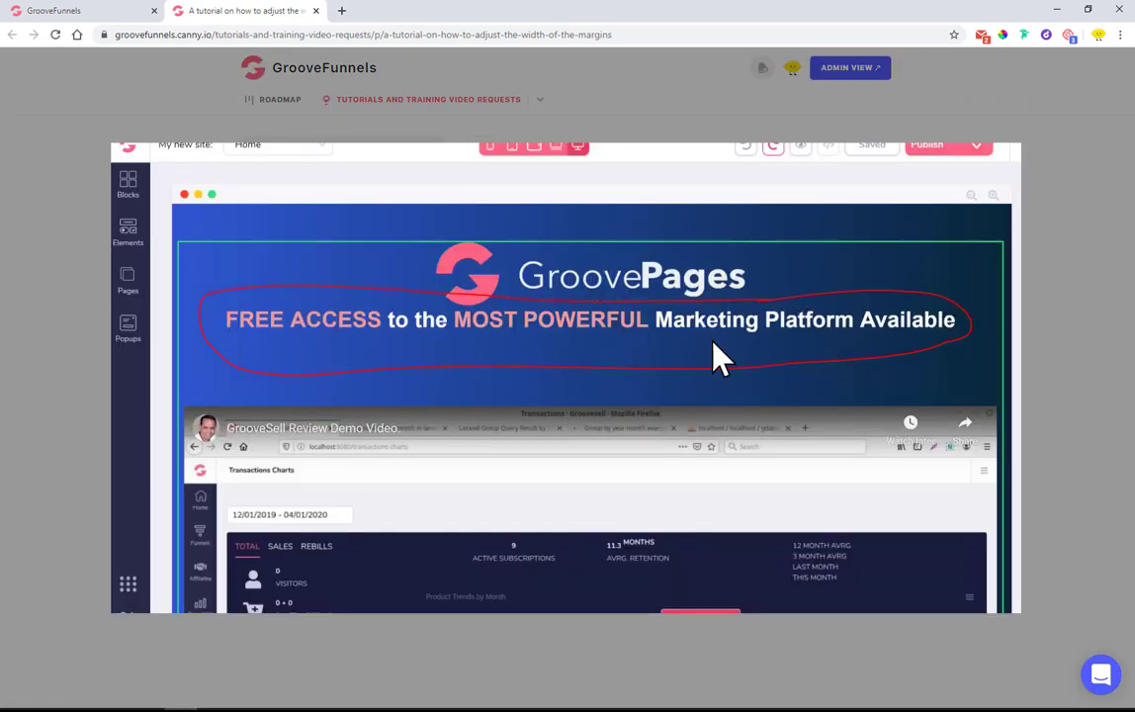
click(1063, 222)
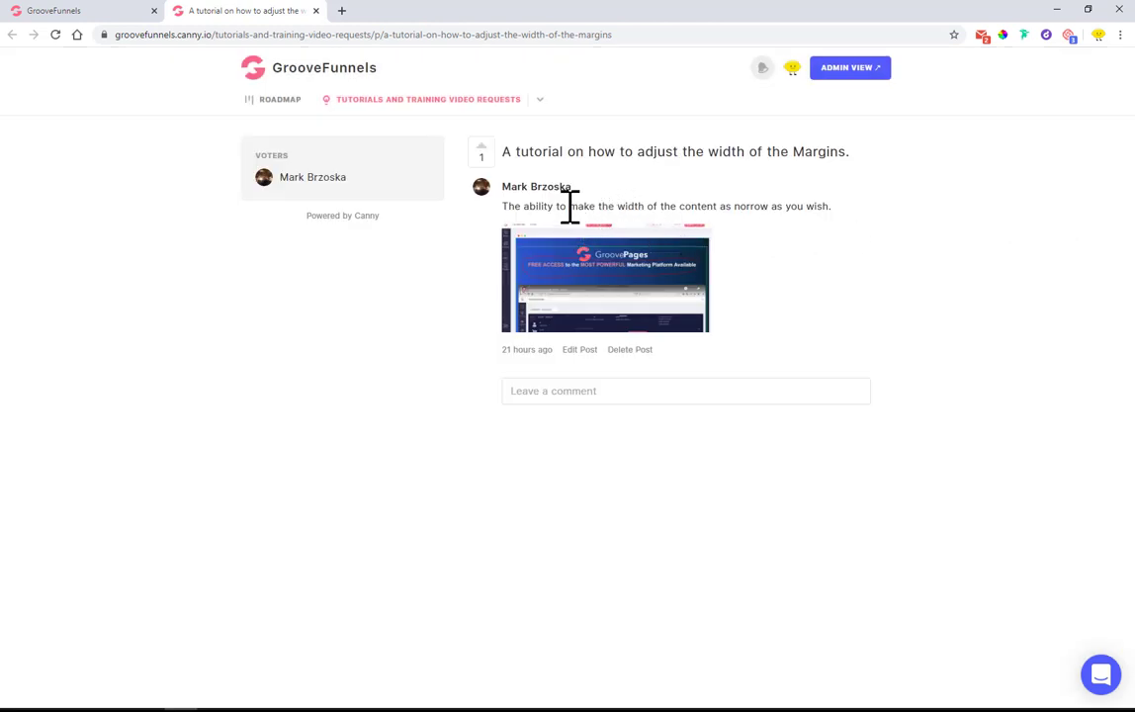
drag(570, 208, 824, 213)
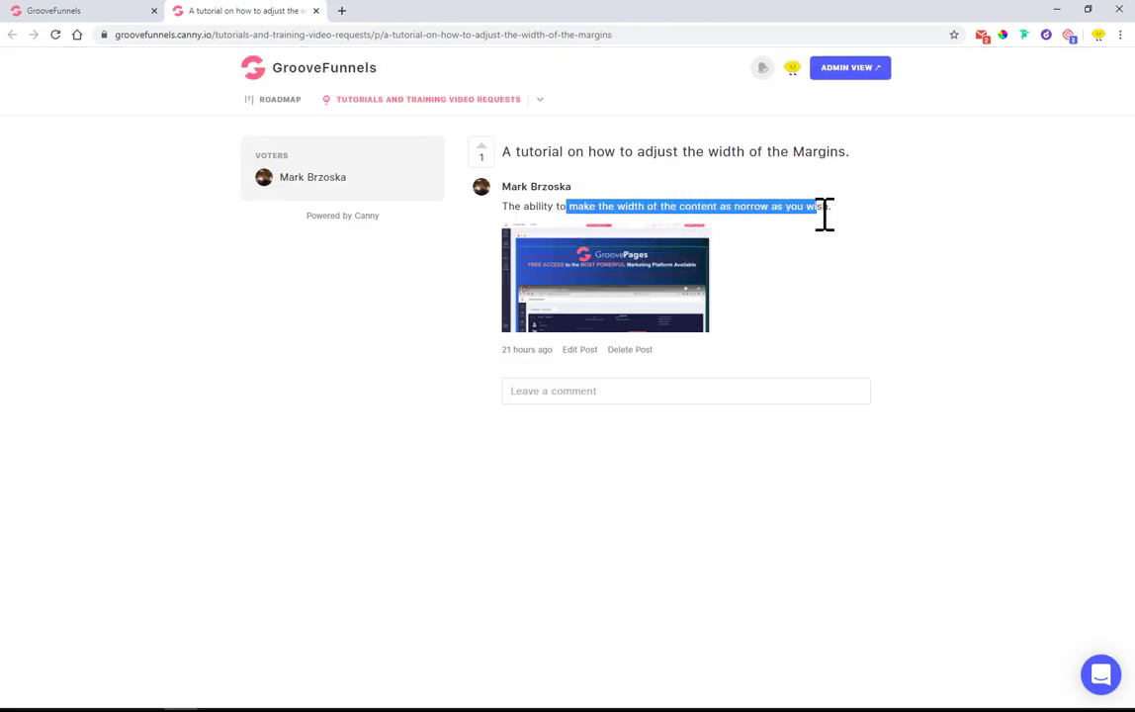
click(329, 375)
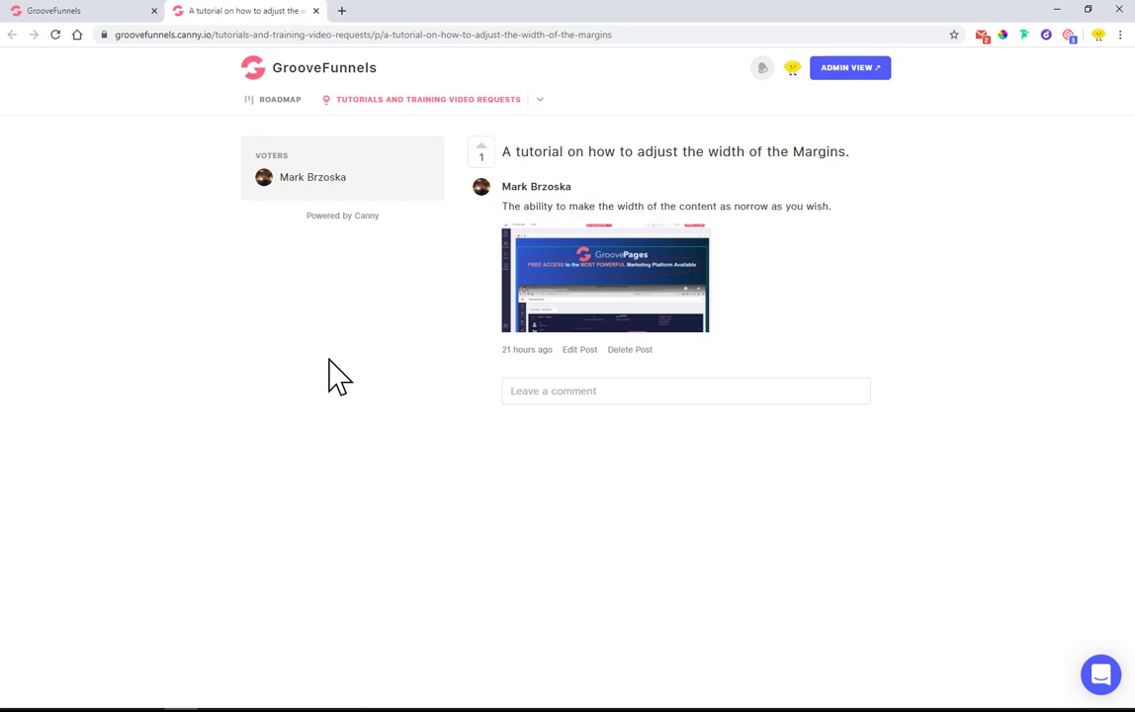
click(89, 14)
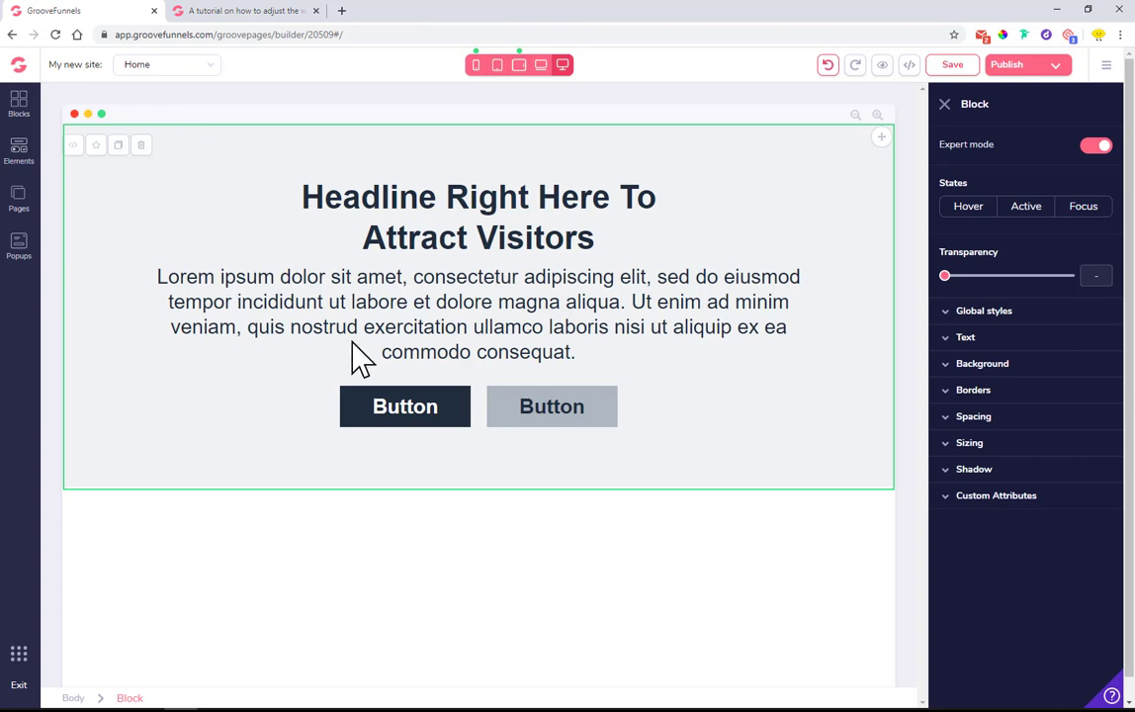
Select the container holding the headline, paragraph and buttons, and set its maximum width to 2xl.
click(220, 303)
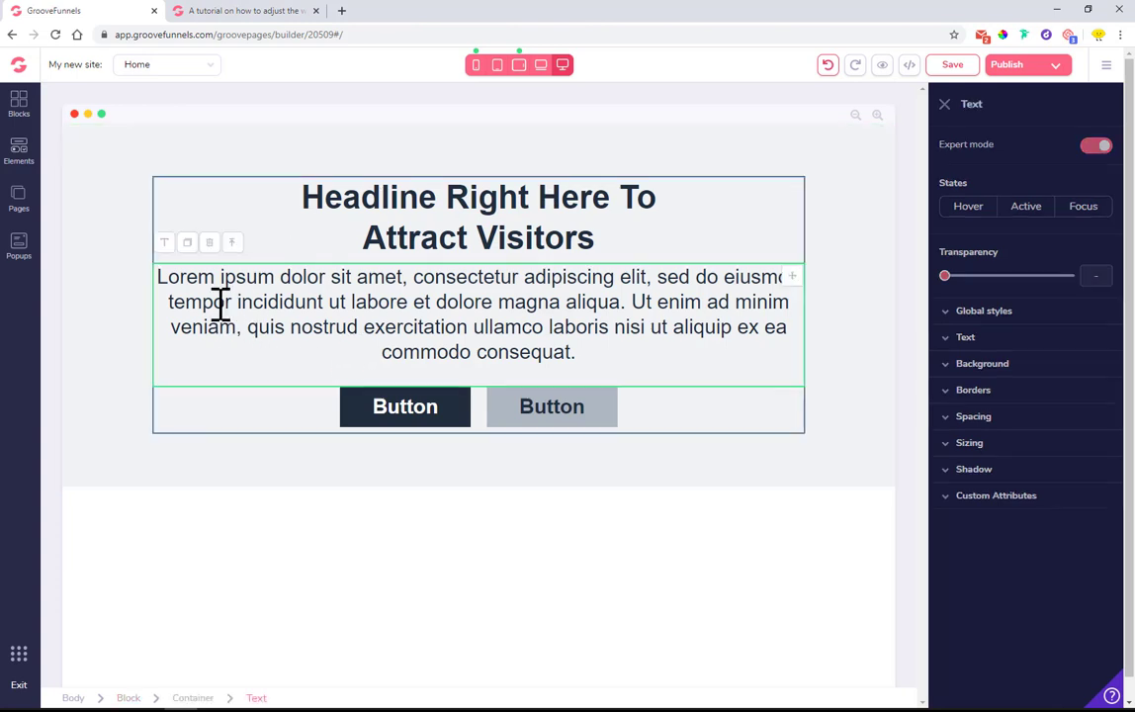
click(475, 223)
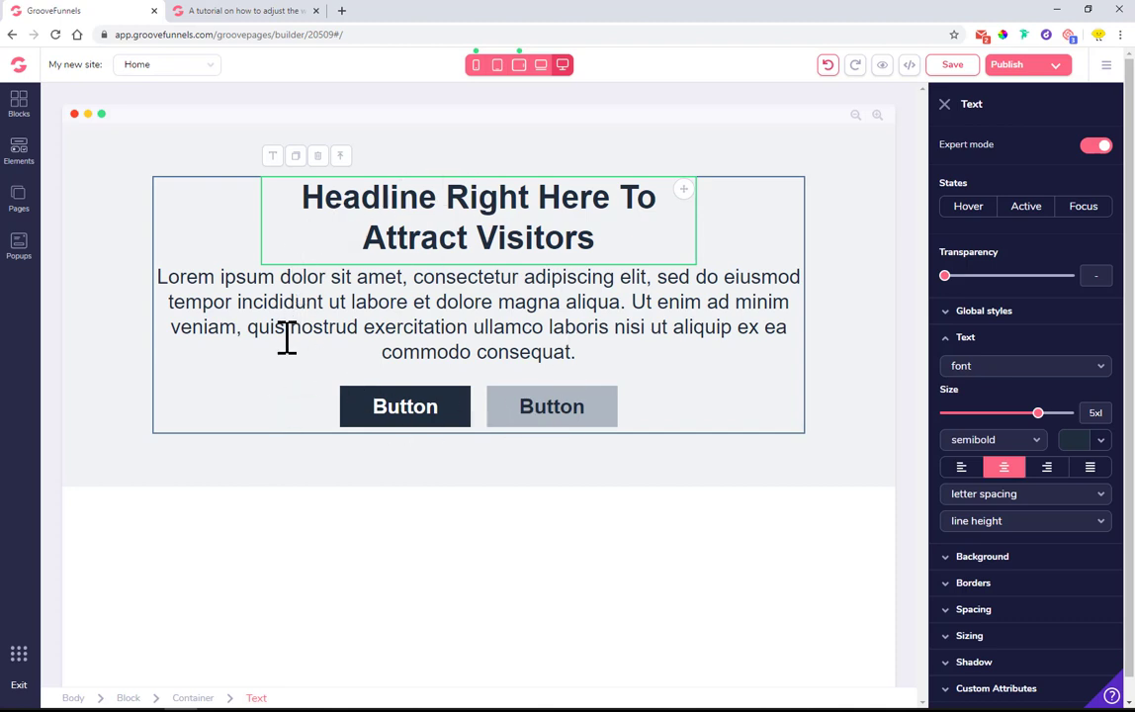
click(195, 697)
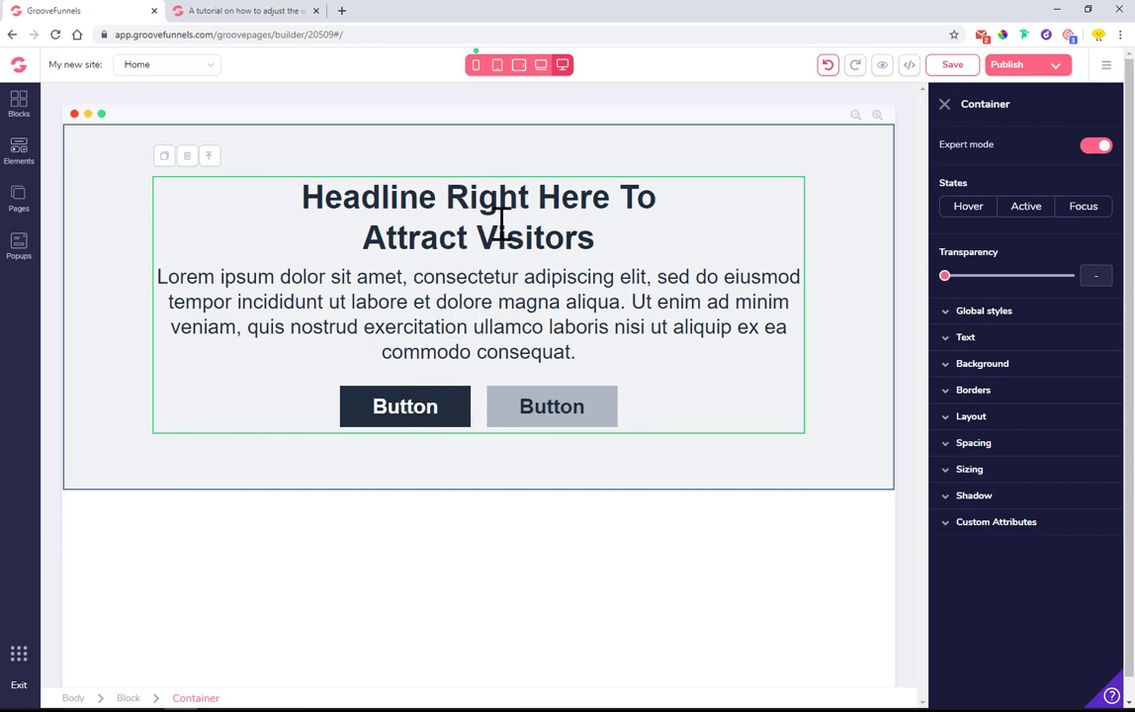
click(977, 471)
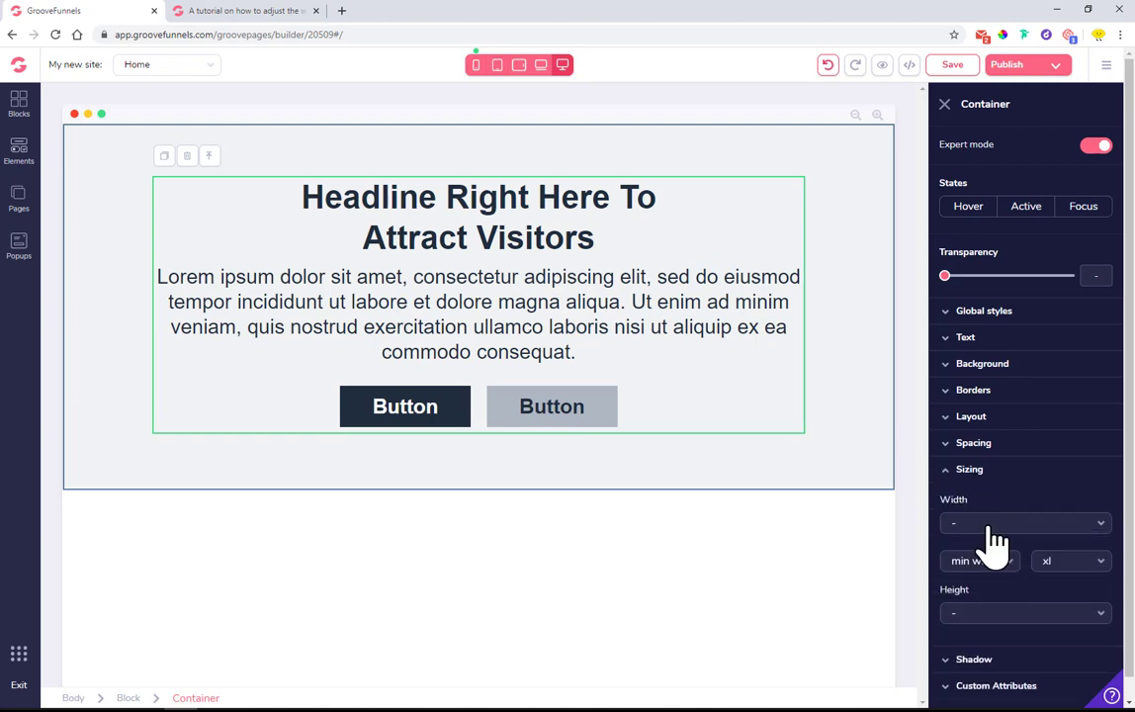
click(1075, 564)
scroll(1082, 583, down, 2)
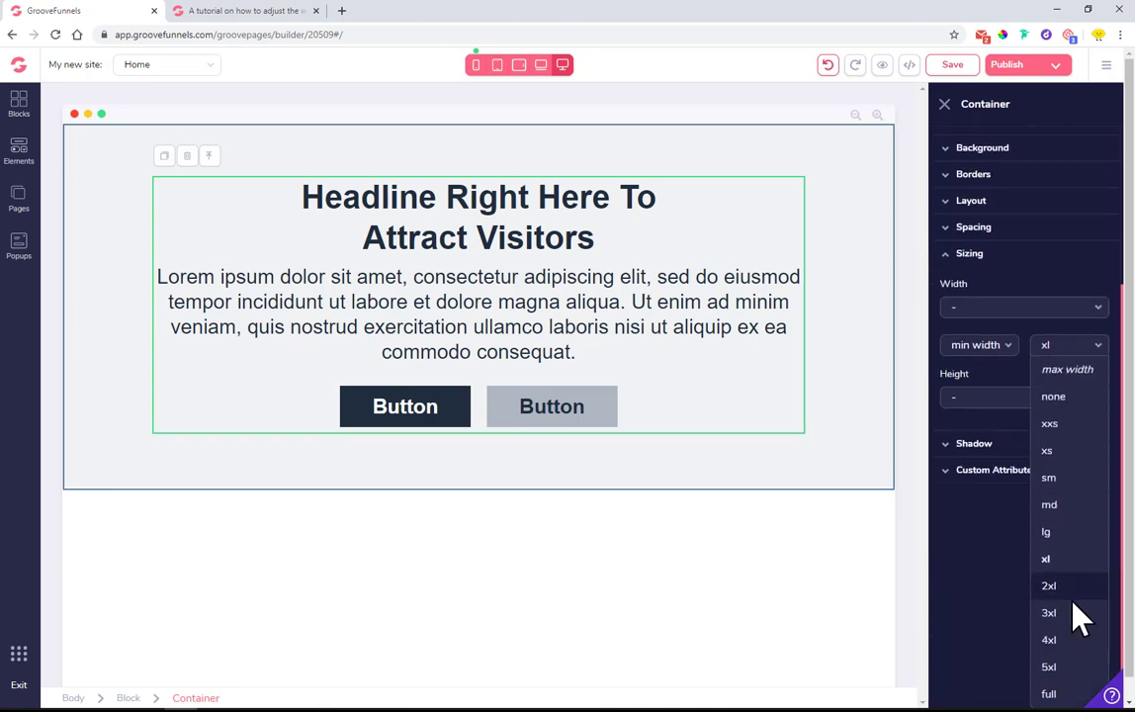
click(1068, 593)
scroll(1066, 610, up, 2)
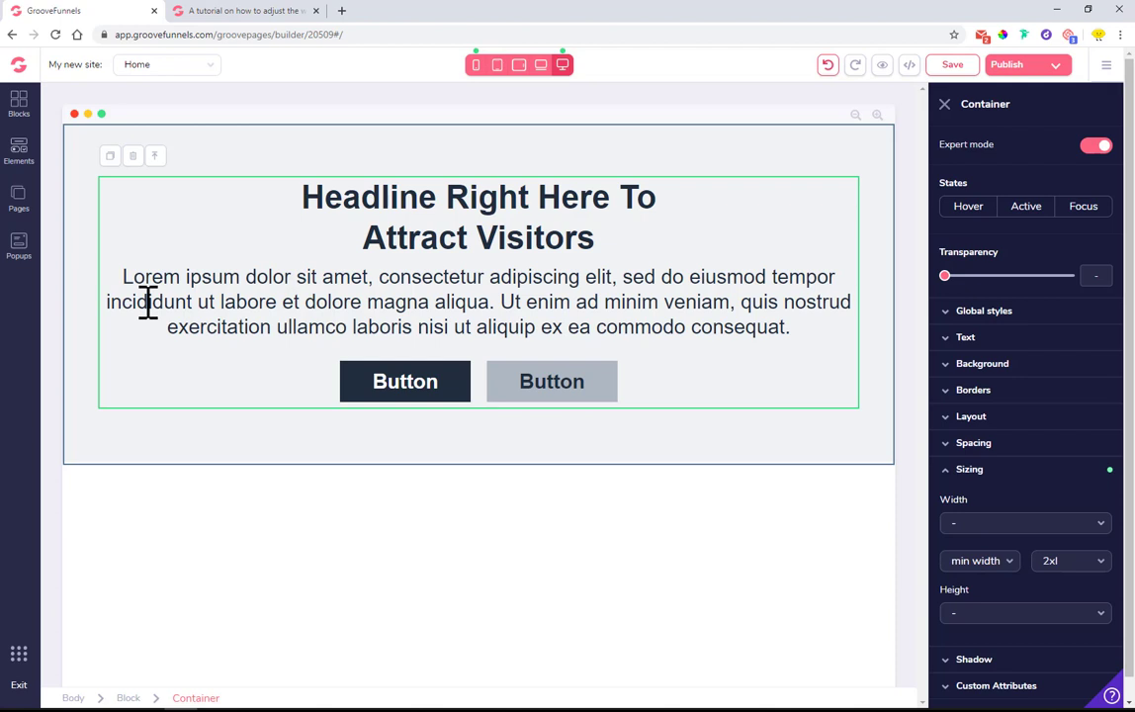
Try the container's maximum width at 3xl and then at xxs.
click(1056, 568)
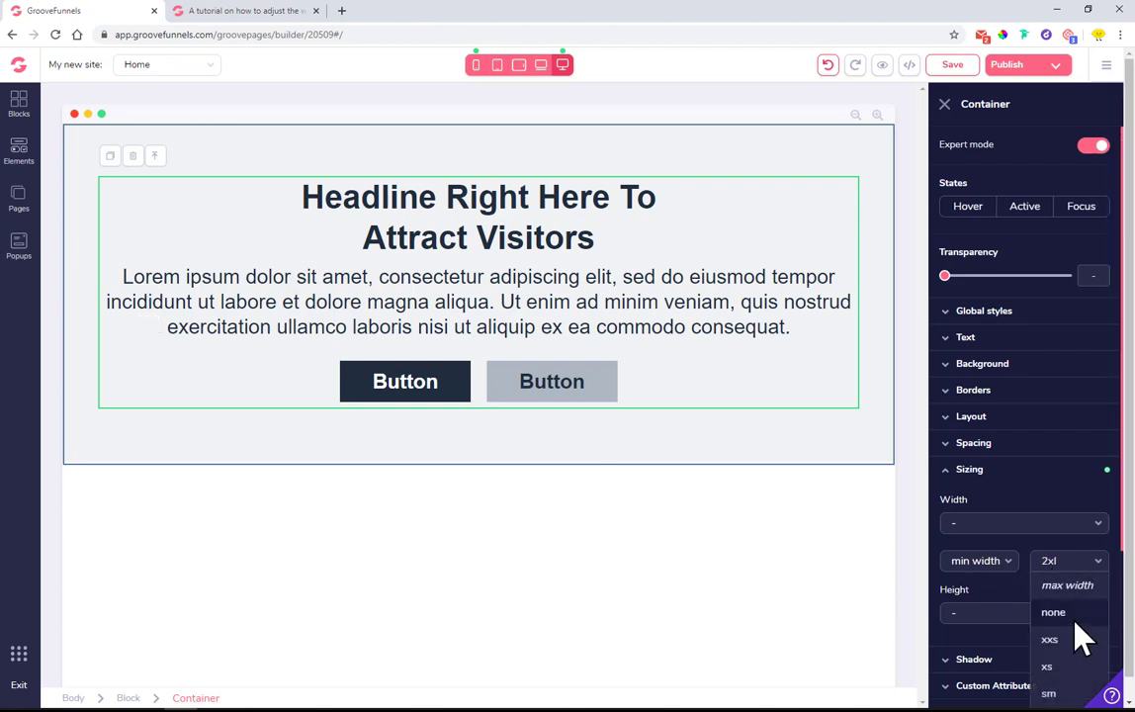
scroll(1079, 634, down, 2)
click(1068, 626)
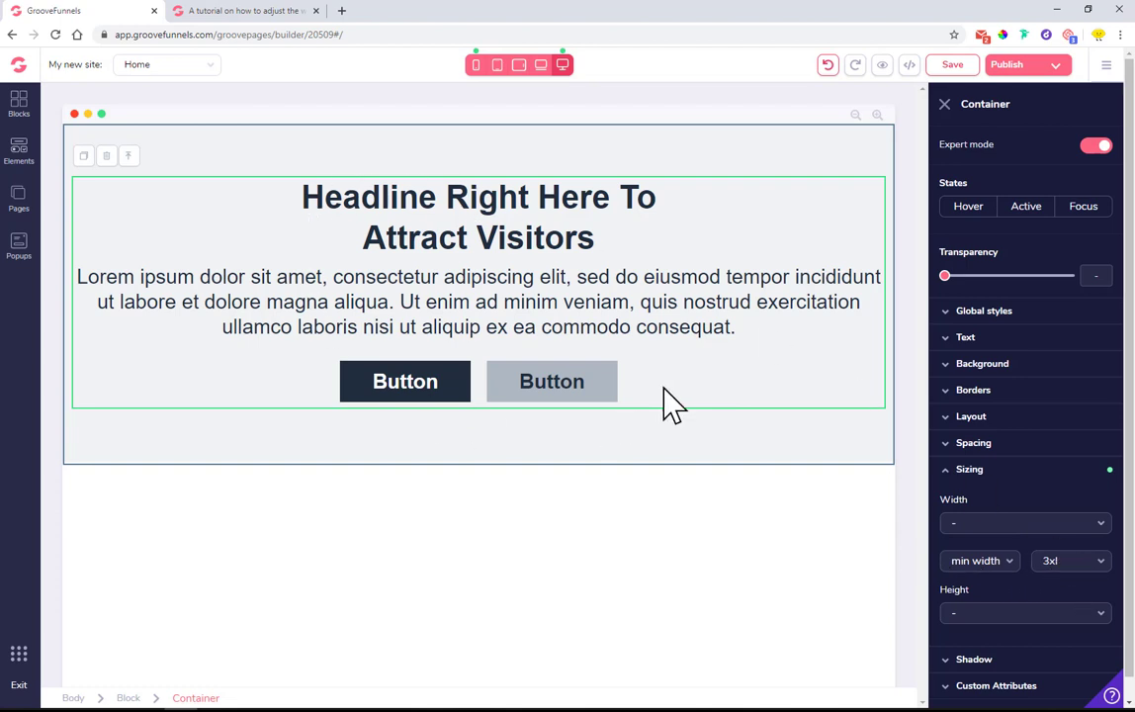
click(1065, 561)
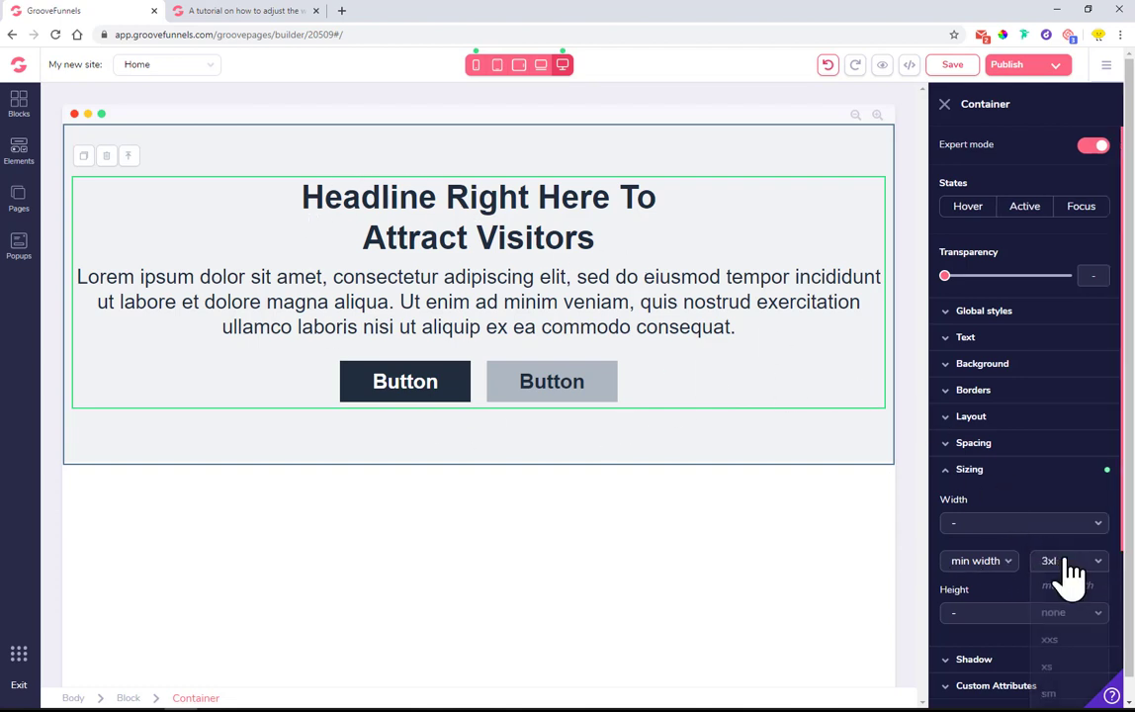
click(1070, 639)
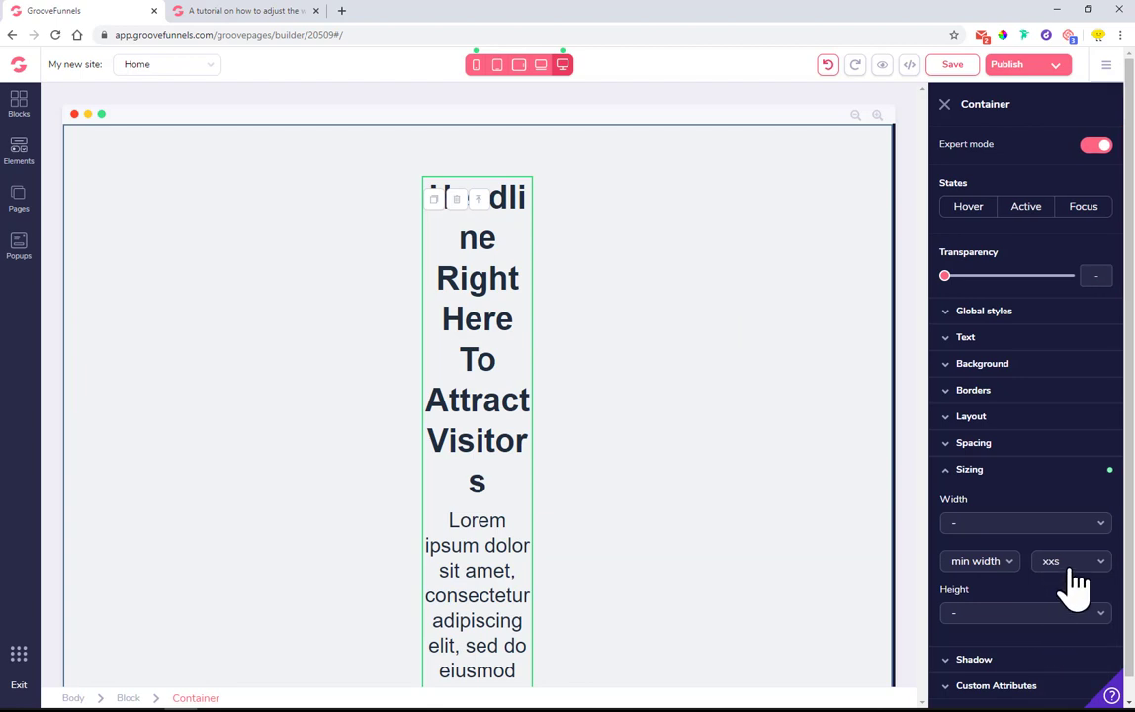
Step the container's maximum width up through xs, sm and md.
click(1064, 565)
click(1073, 667)
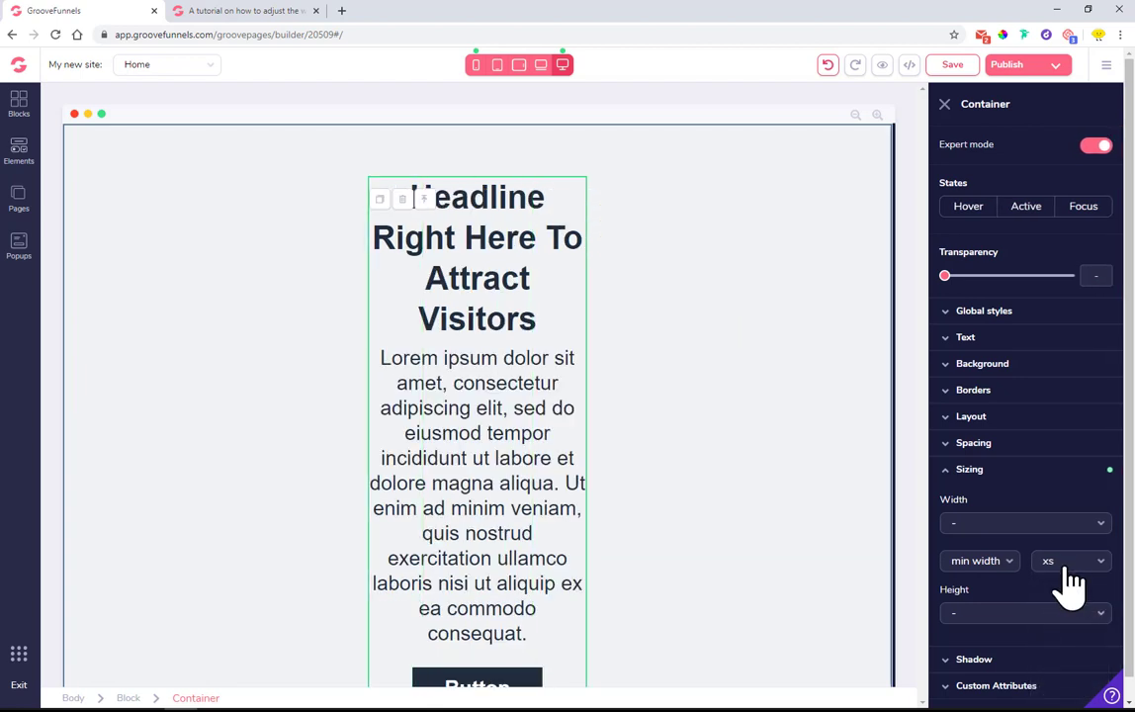
click(1059, 571)
click(1048, 693)
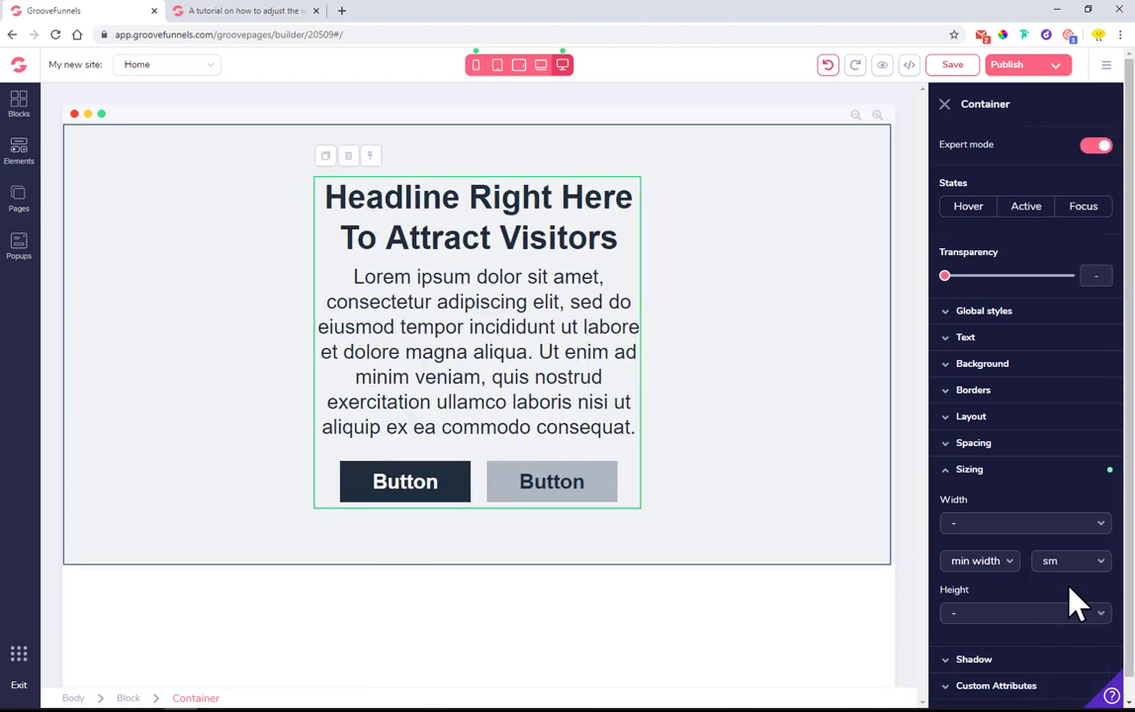
click(1068, 541)
scroll(1061, 593, down, 3)
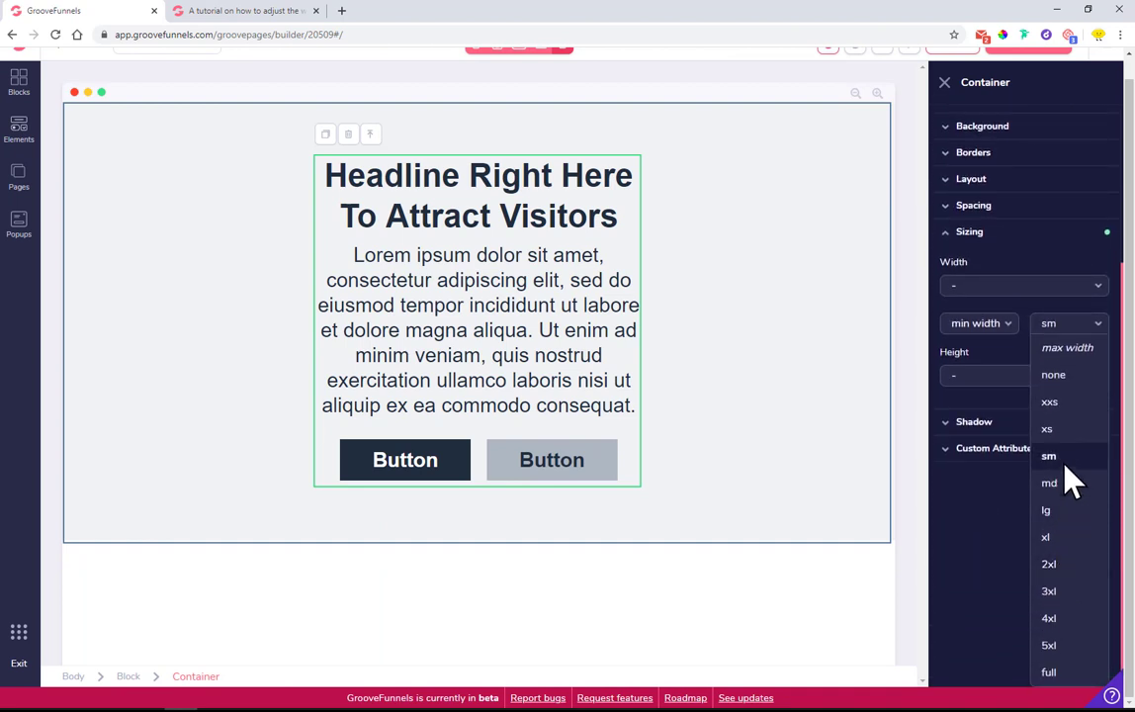
click(1071, 484)
scroll(1072, 405, up, 4)
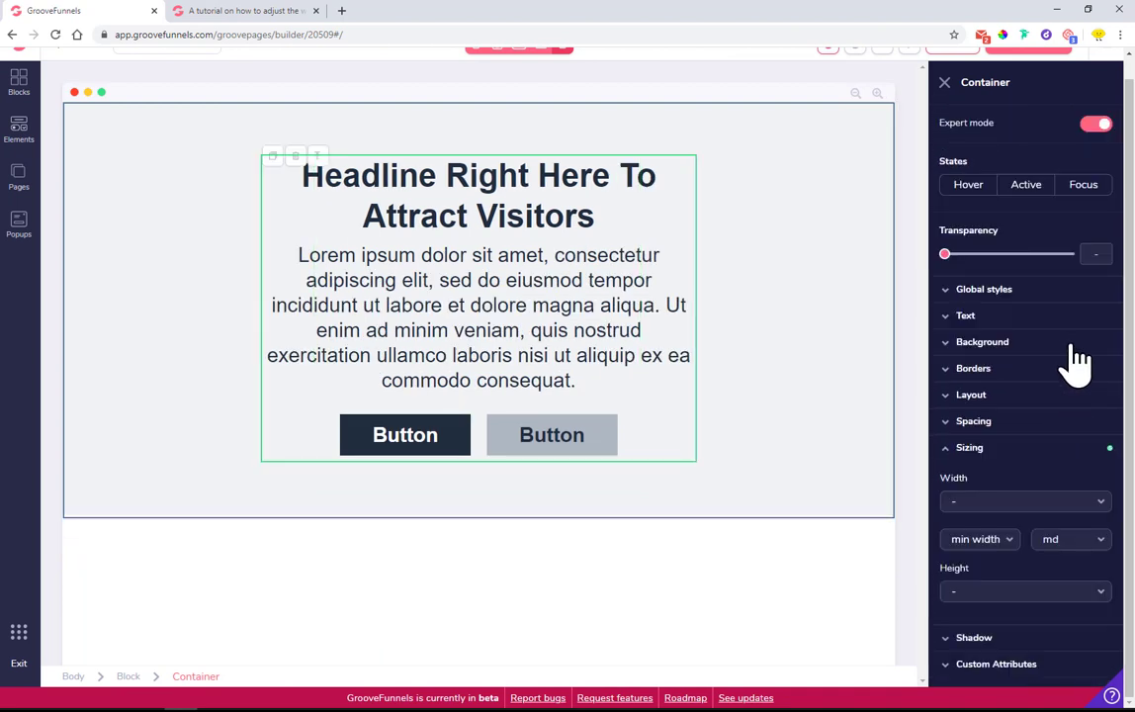
Set the container's maximum width to lg.
click(1088, 543)
scroll(1072, 593, down, 4)
click(1080, 523)
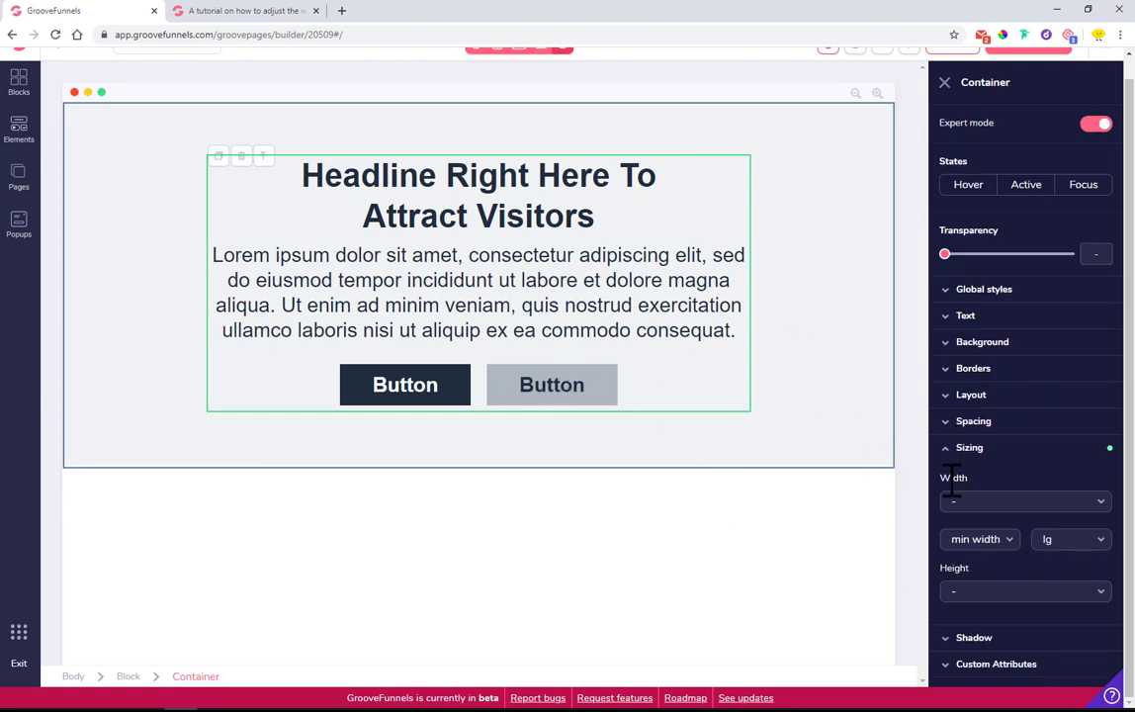
Select the Lorem ipsum paragraph and set its own maximum width to md.
click(506, 296)
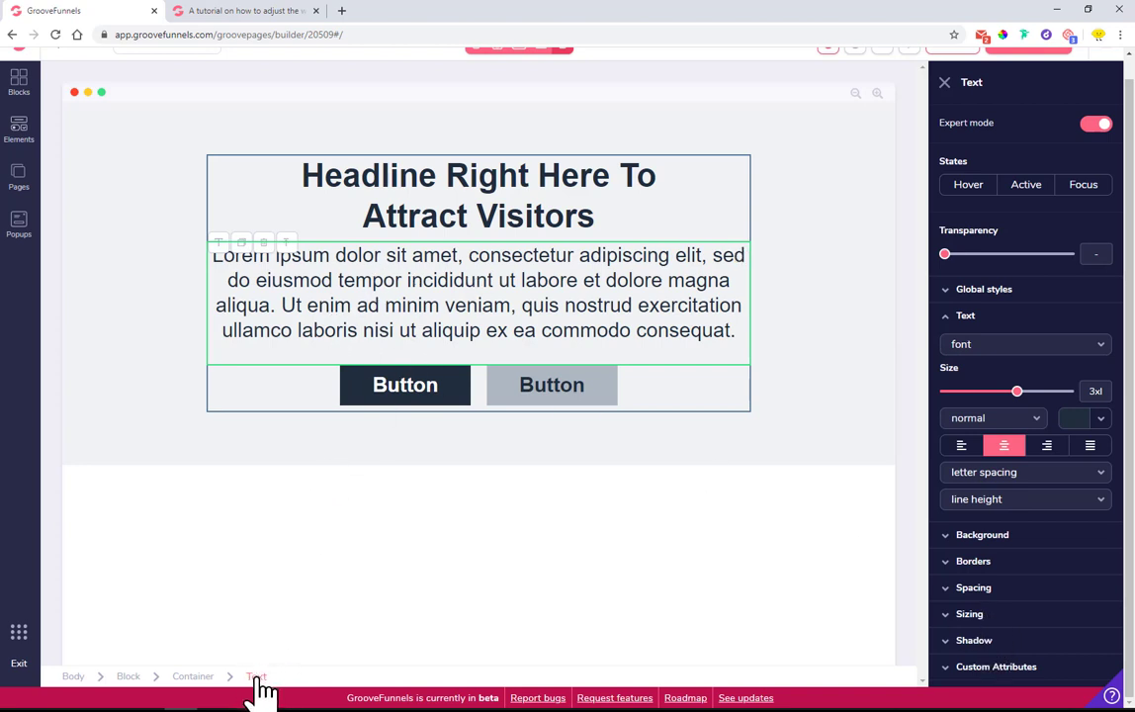
click(993, 617)
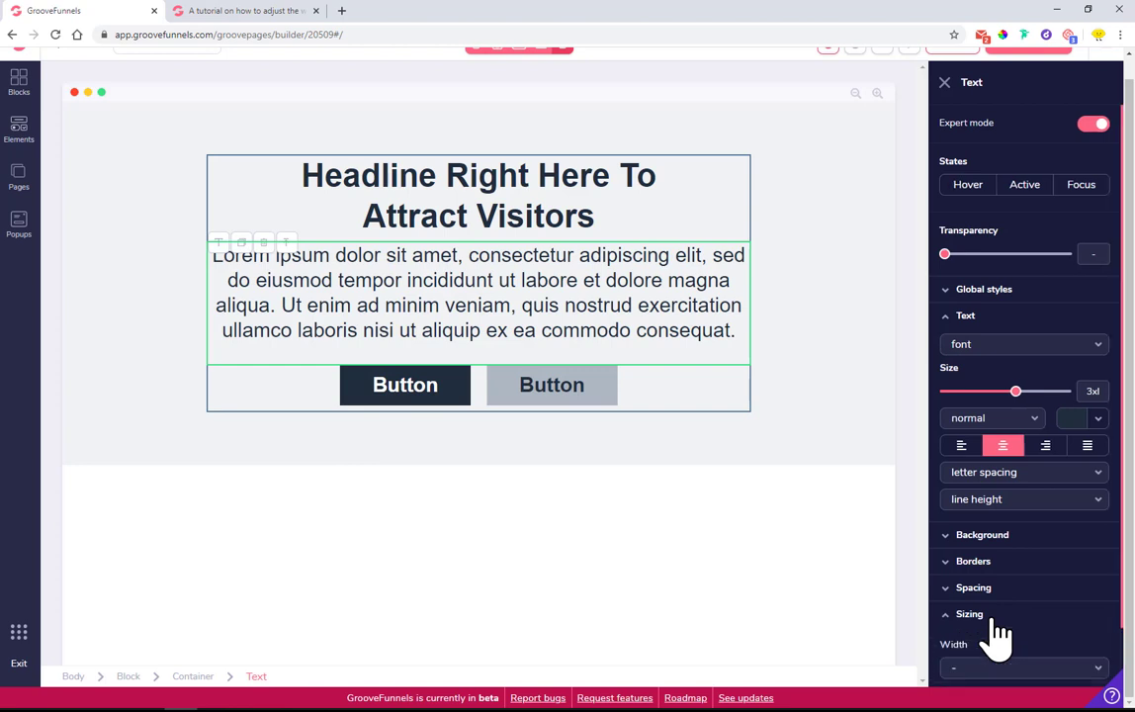
scroll(1029, 571, down, 3)
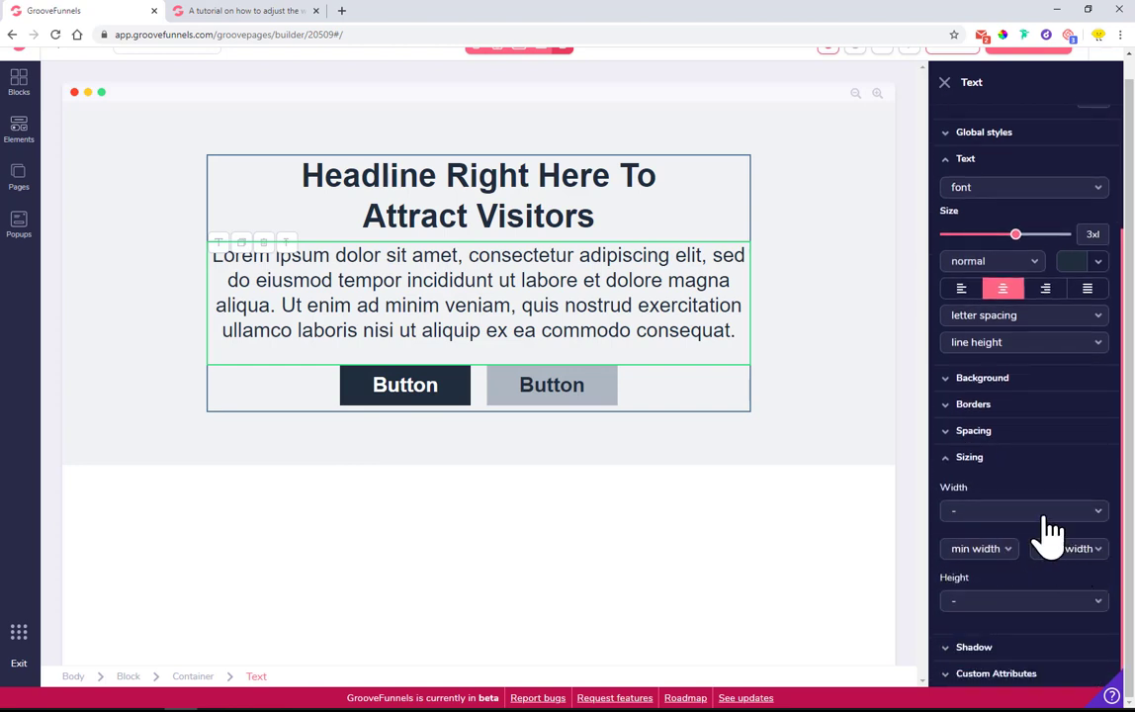
click(1066, 556)
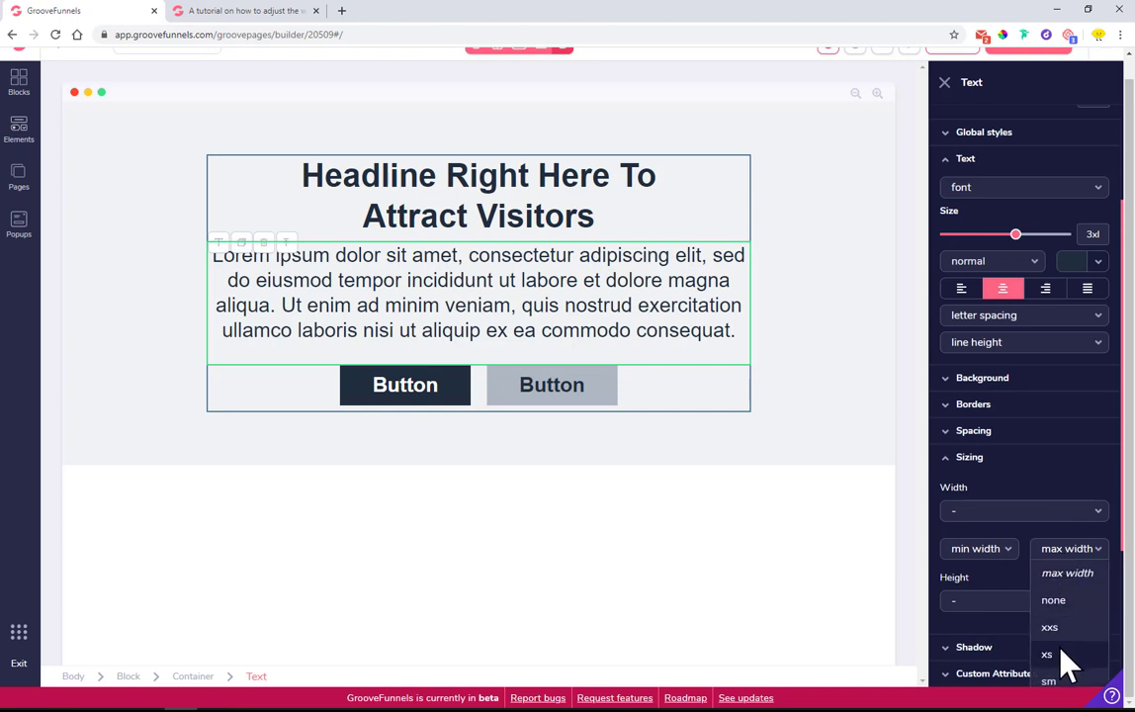
scroll(1058, 653, down, 4)
click(1059, 508)
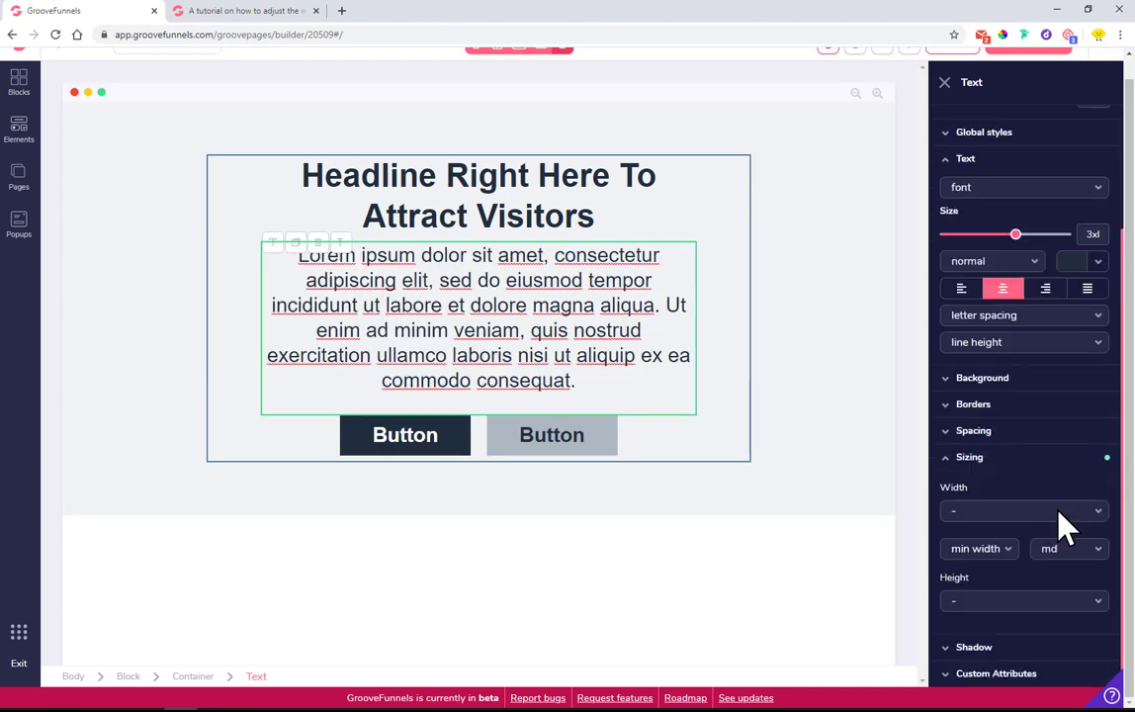
Try the paragraph's maximum width at sm, and remove its maximum width limit.
click(1073, 560)
scroll(1077, 605, down, 4)
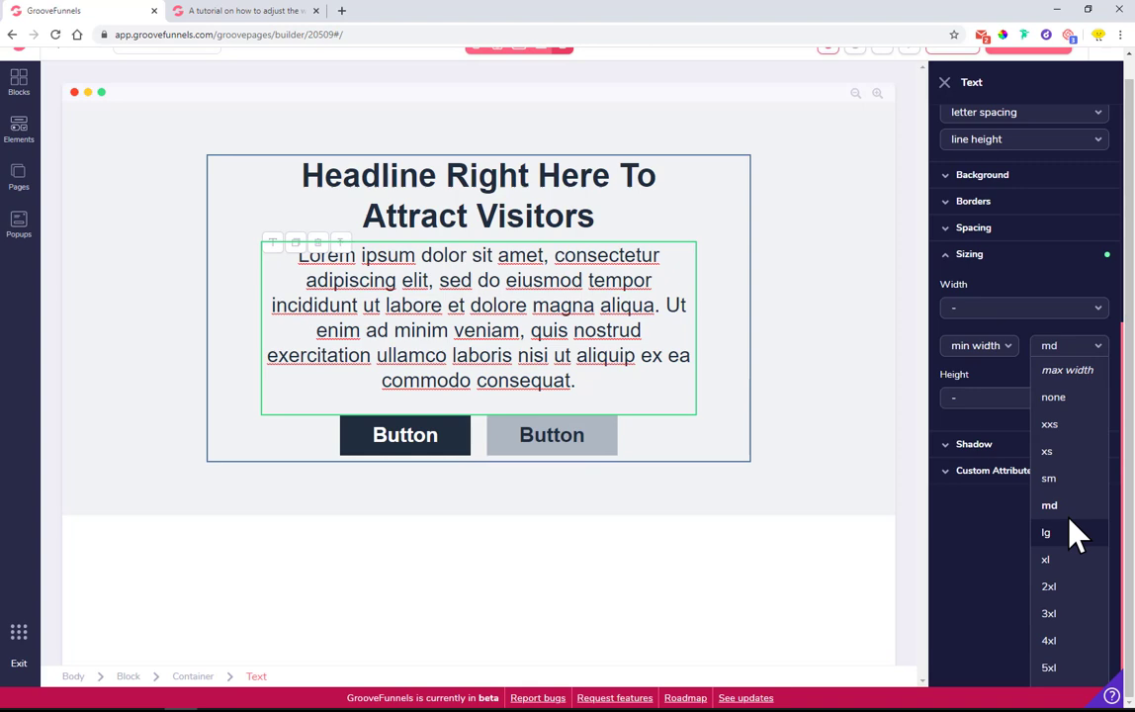
click(1062, 484)
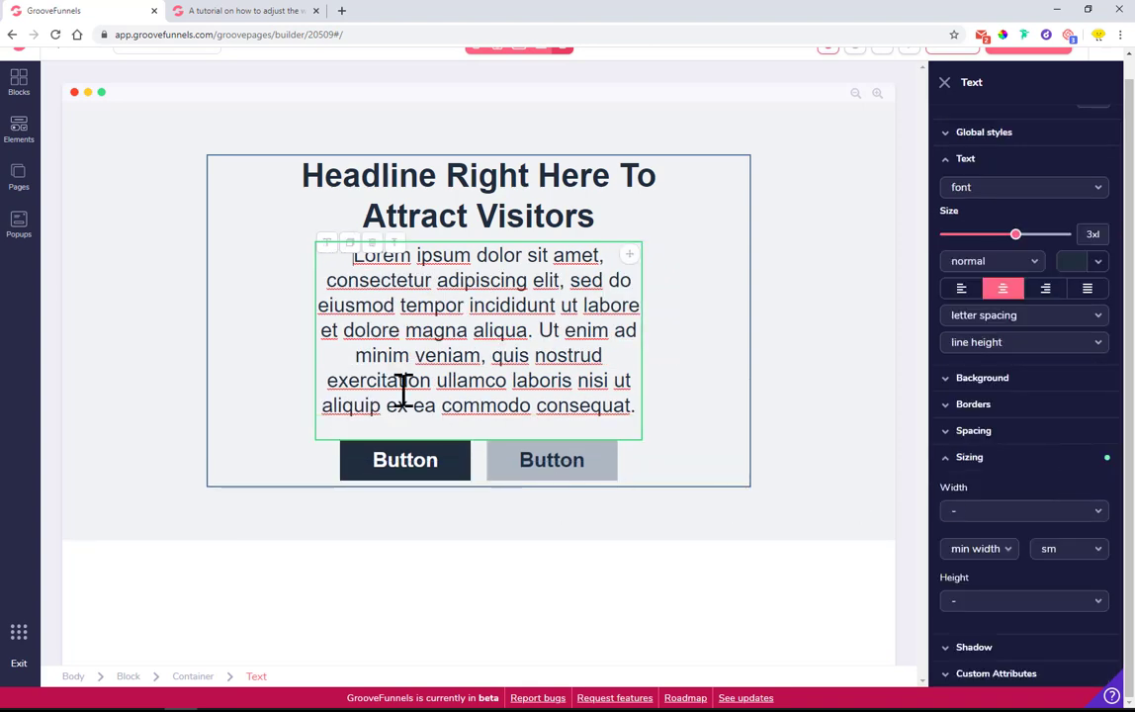
click(1076, 552)
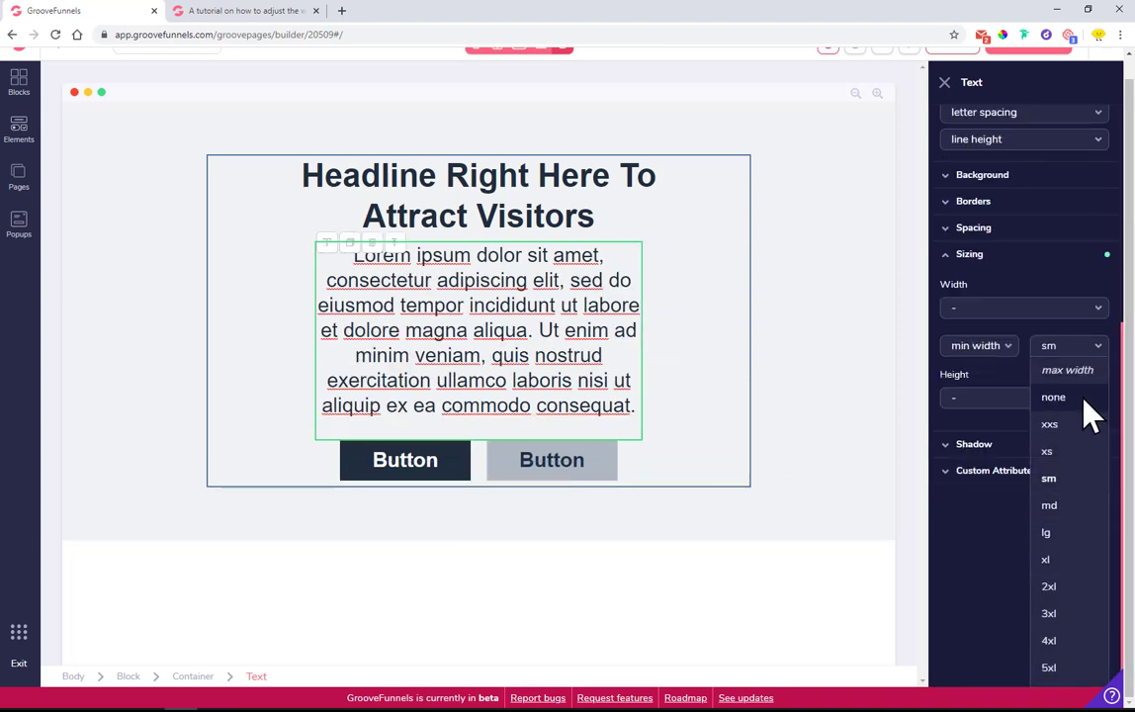
click(1054, 399)
Switch the paragraph's width to pixels and set it to 550px.
scroll(1045, 434, up, 3)
click(983, 515)
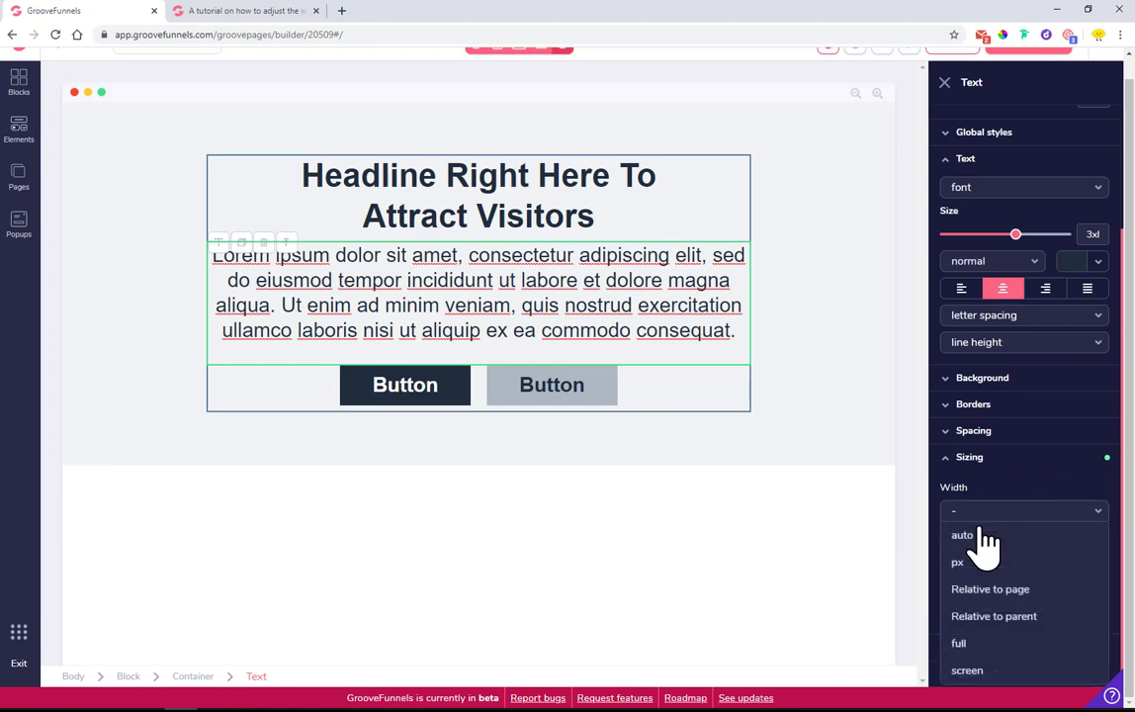
click(977, 564)
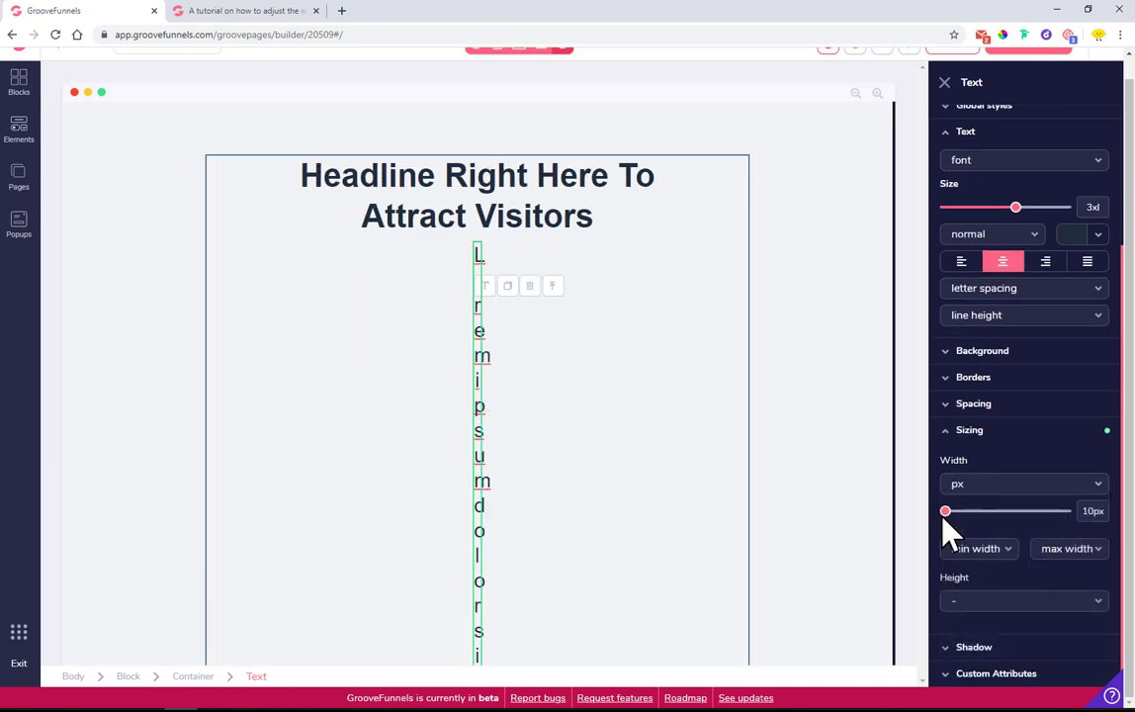
drag(944, 511, 1008, 511)
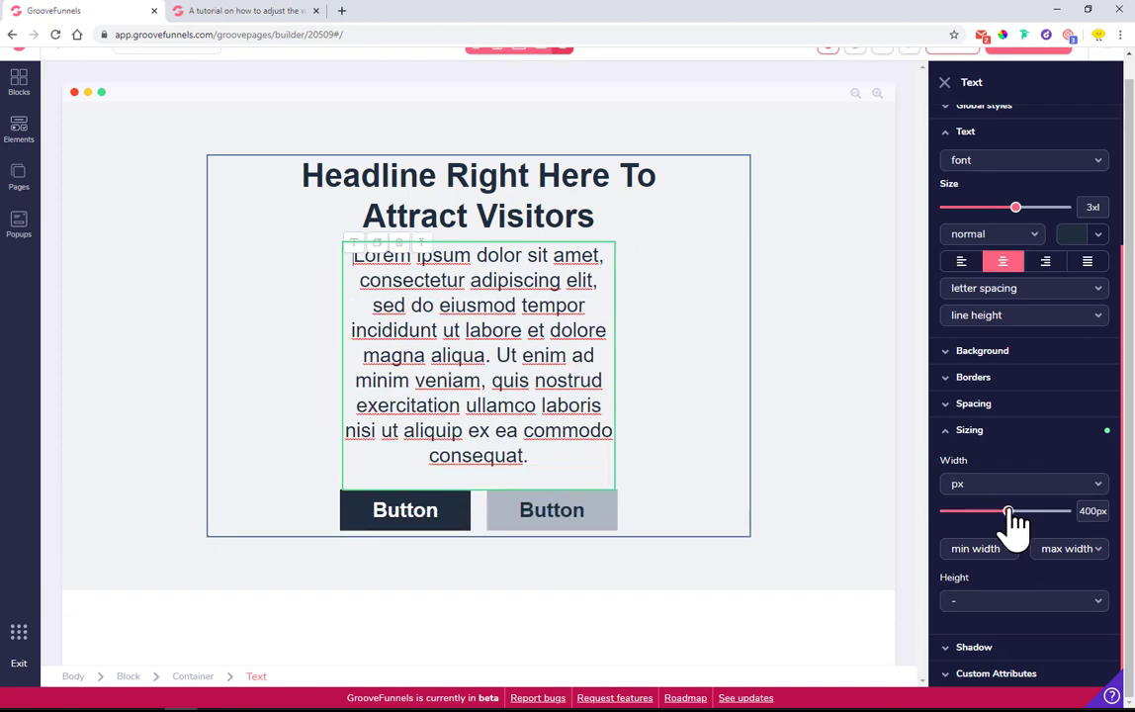
drag(1008, 511, 1008, 511)
drag(1009, 514, 1024, 514)
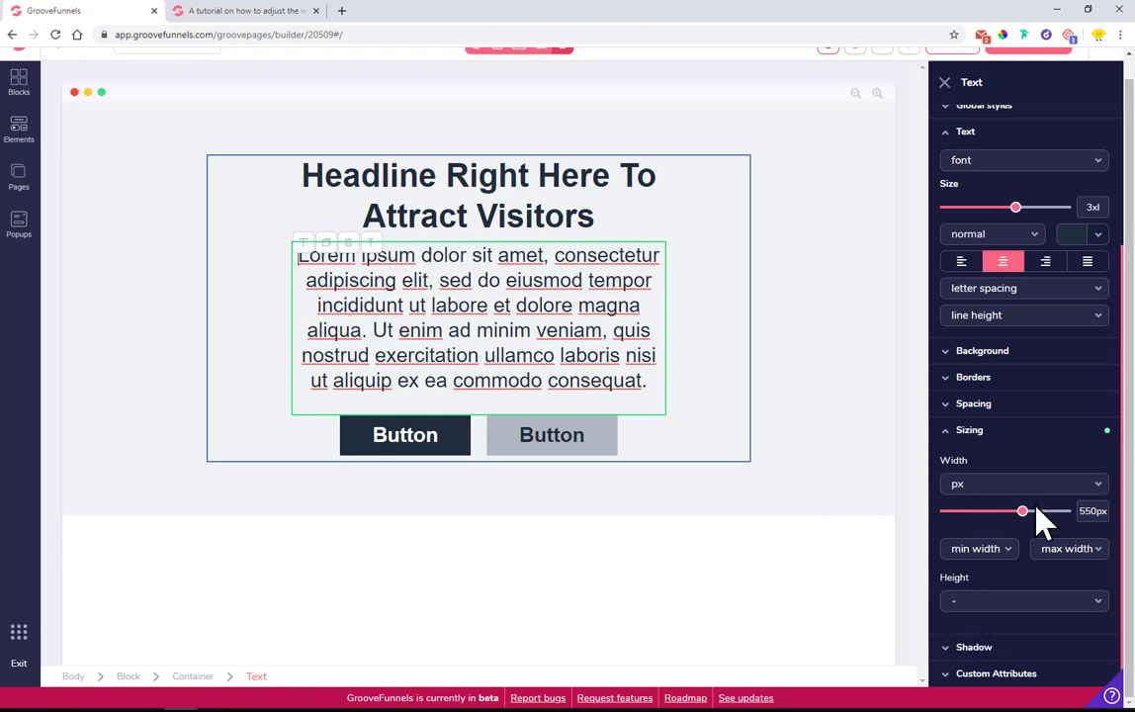
Select the container around the texts and buttons, recheck the margin-width tutorial request, and return to the page builder.
click(252, 435)
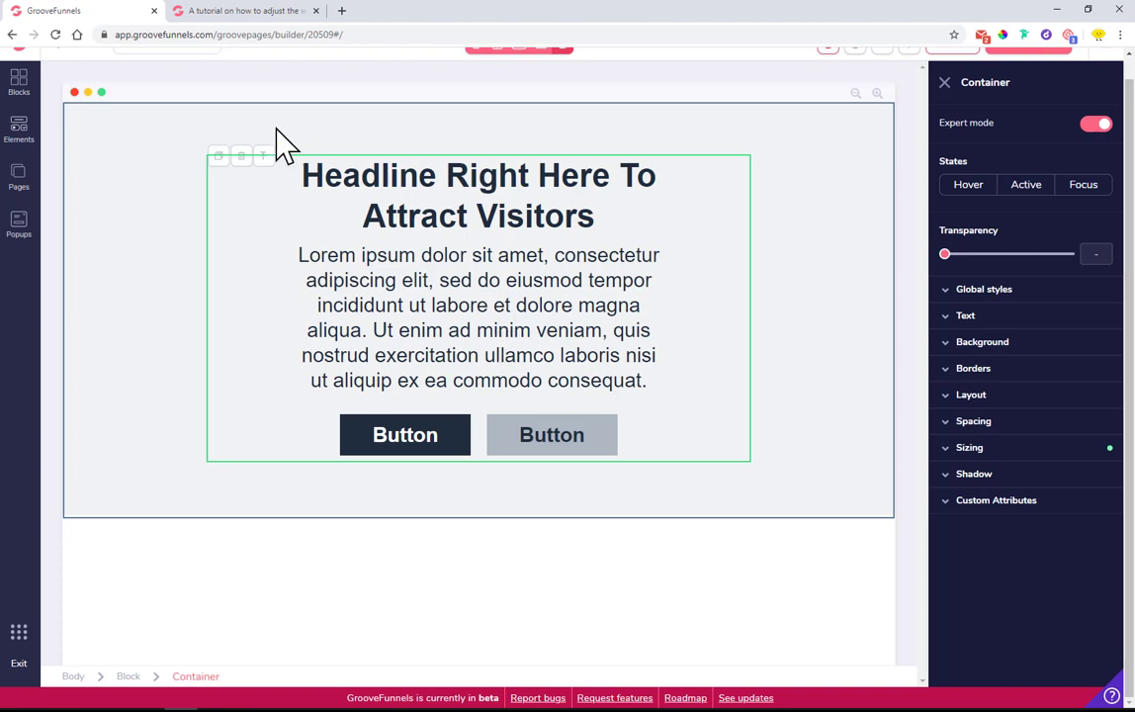
click(230, 12)
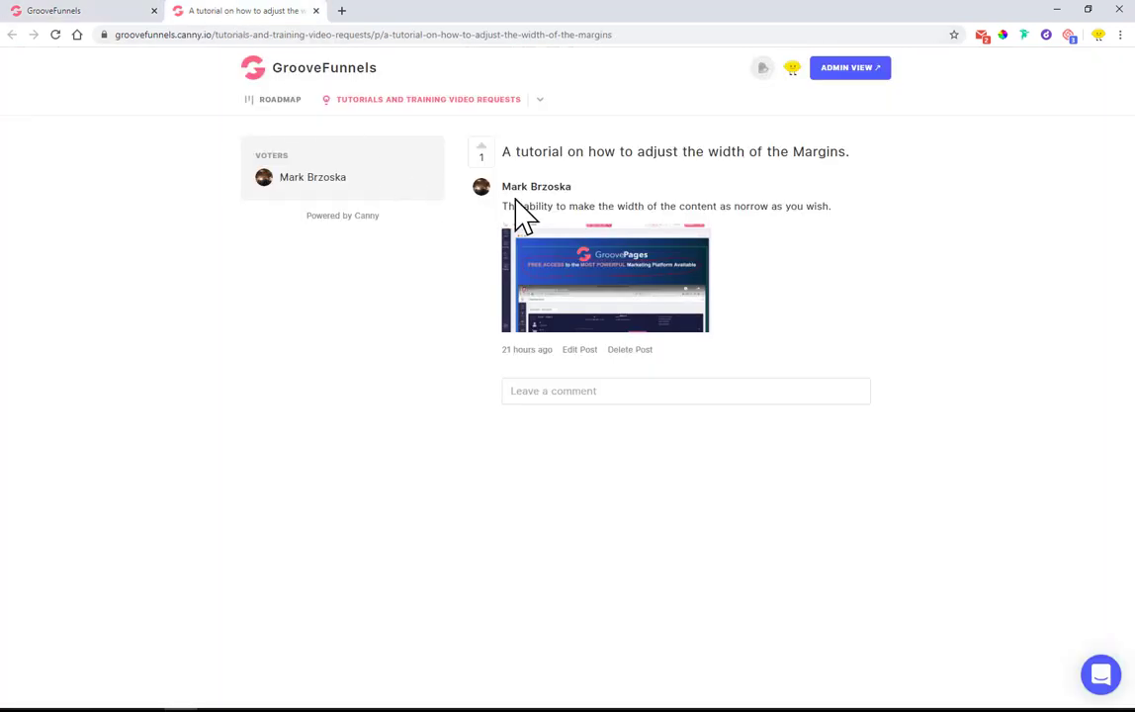
click(60, 12)
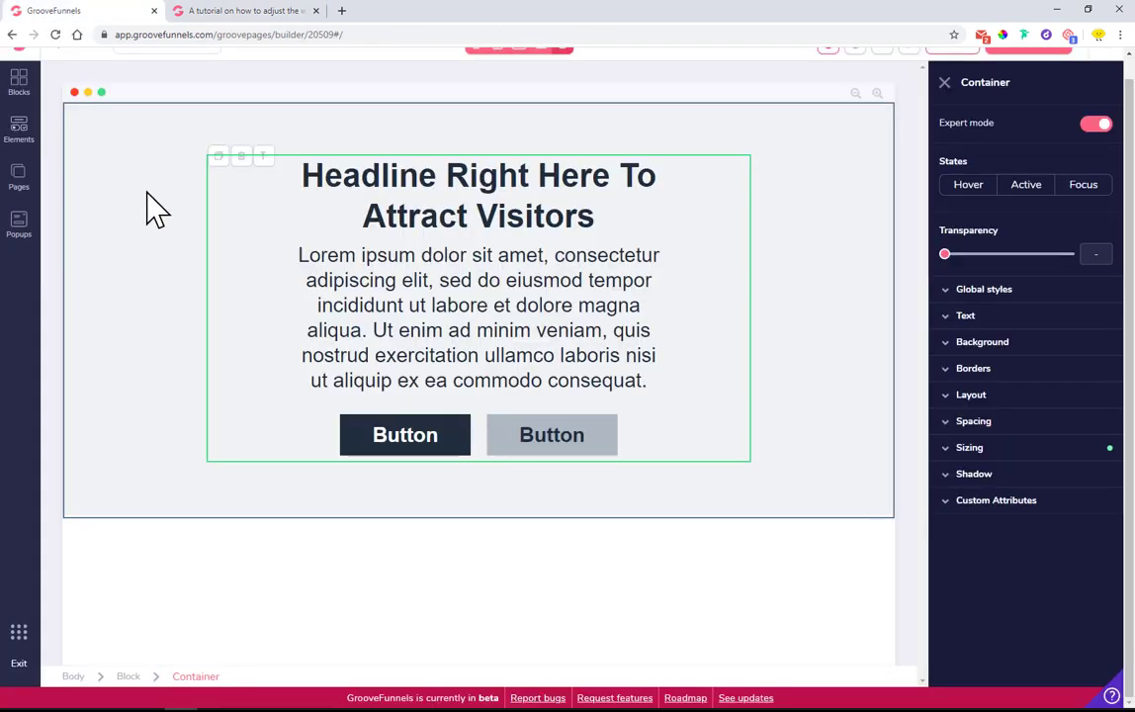